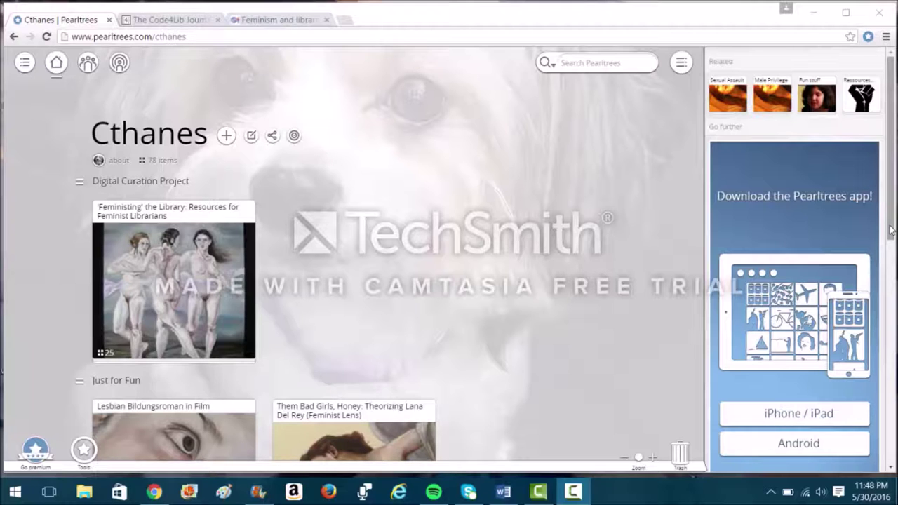
Open the collection "'Feministing' the Library: Resources for Feminist Librarians" in the Digital Curation Project section
{"action": "left_click_drag", "start_coordinate": [891, 230], "coordinate": [891, 249]}
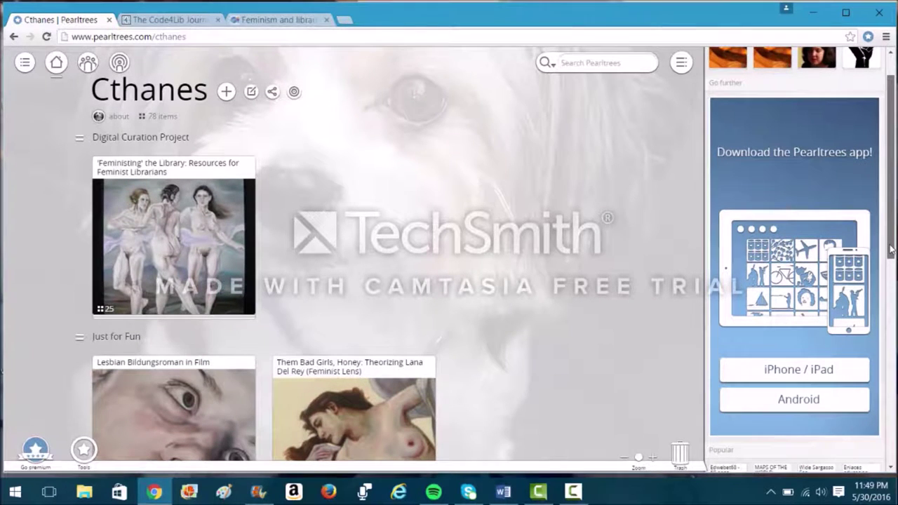
{"action": "left_click_drag", "start_coordinate": [891, 249], "coordinate": [893, 272]}
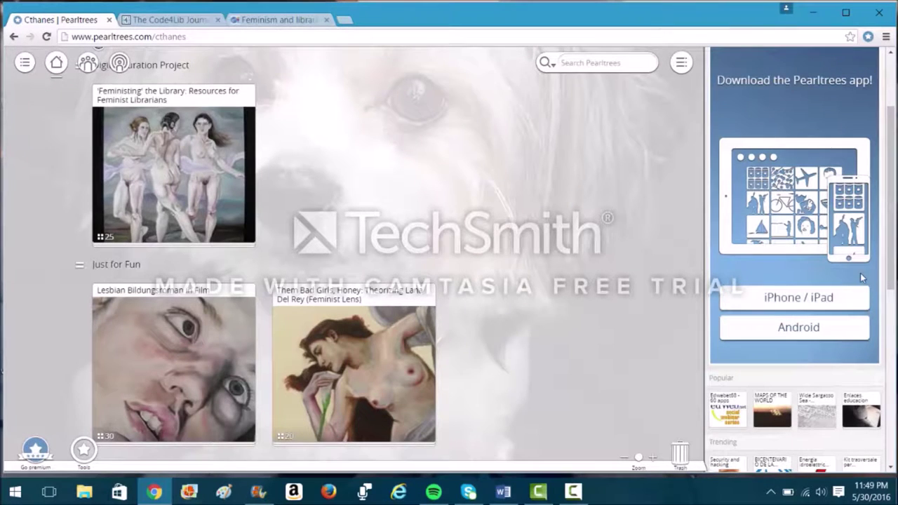
{"action": "left_click", "coordinate": [245, 224]}
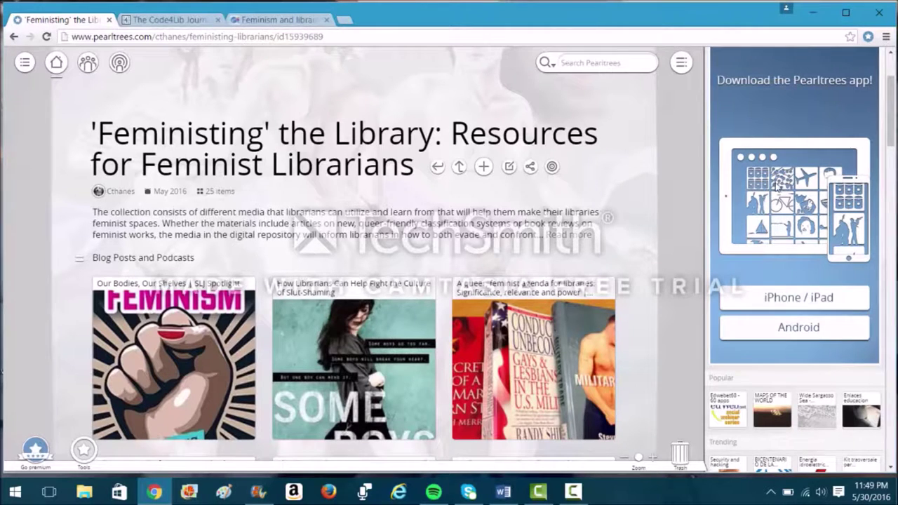
Look through the collection's sections, from Blog Posts and Podcasts through to Collection Development
{"action": "left_click", "coordinate": [889, 140]}
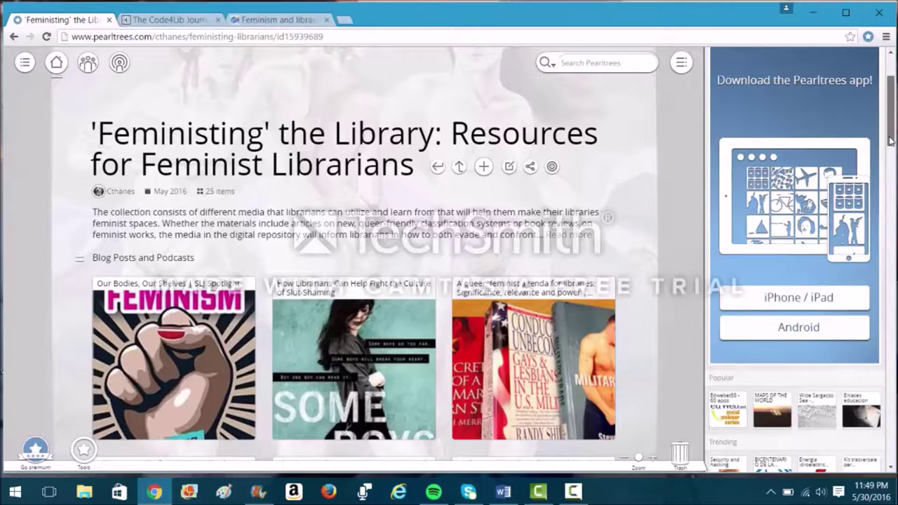
{"action": "scroll", "coordinate": [889, 140], "scroll_direction": "down", "scroll_amount": 2}
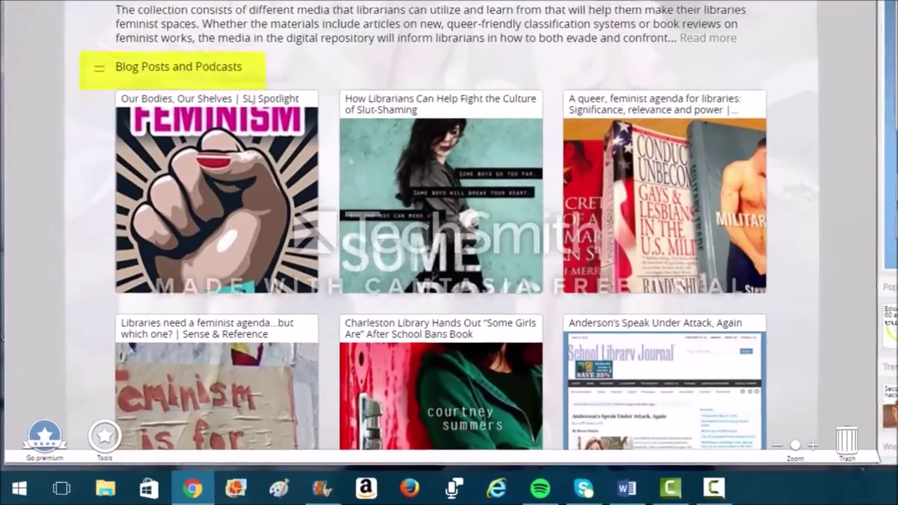
{"action": "scroll", "coordinate": [463, 225], "scroll_direction": "down", "scroll_amount": 1}
{"action": "scroll", "coordinate": [463, 225], "scroll_direction": "down", "scroll_amount": 6}
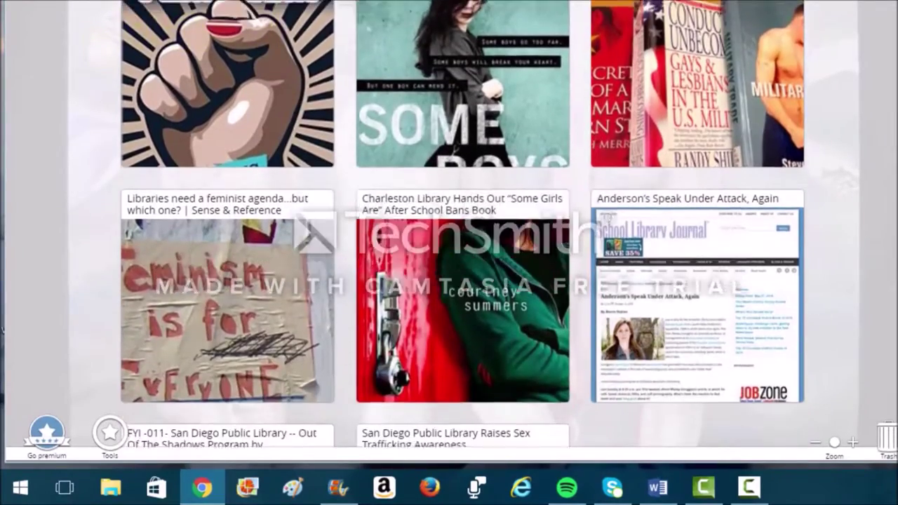
{"action": "scroll", "coordinate": [463, 225], "scroll_direction": "down", "scroll_amount": 3}
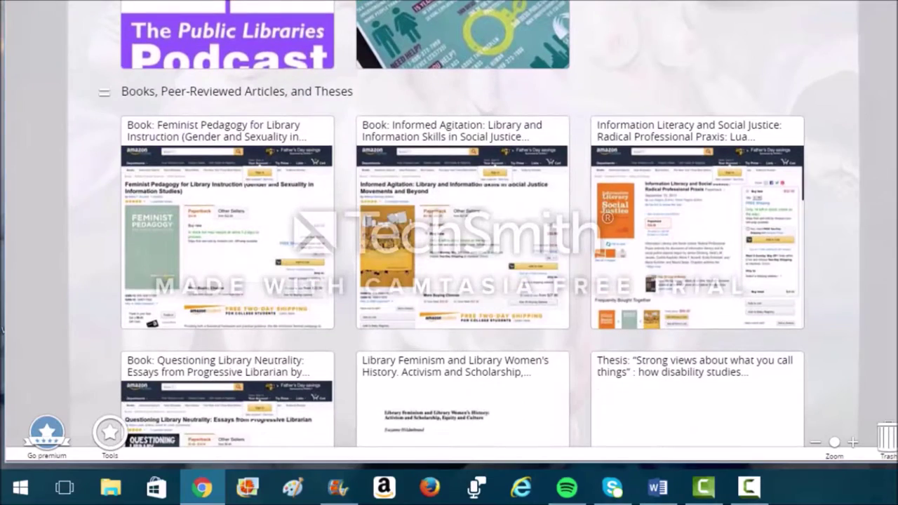
{"action": "scroll", "coordinate": [463, 224], "scroll_direction": "down", "scroll_amount": 4}
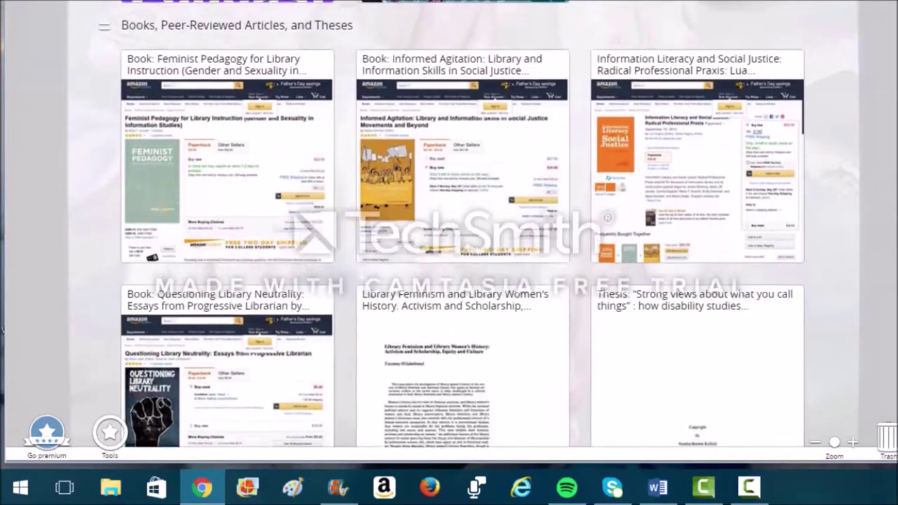
{"action": "scroll", "coordinate": [463, 225], "scroll_direction": "down", "scroll_amount": 4}
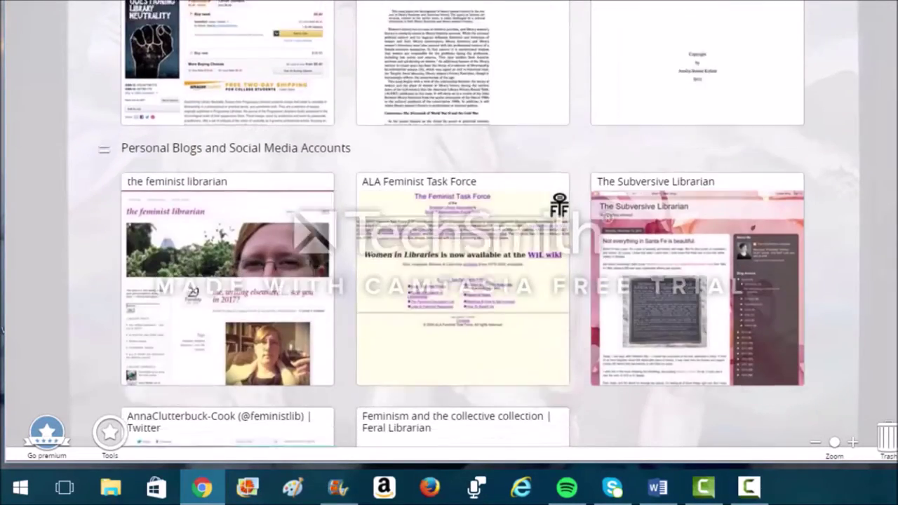
{"action": "scroll", "coordinate": [463, 224], "scroll_direction": "down", "scroll_amount": 3}
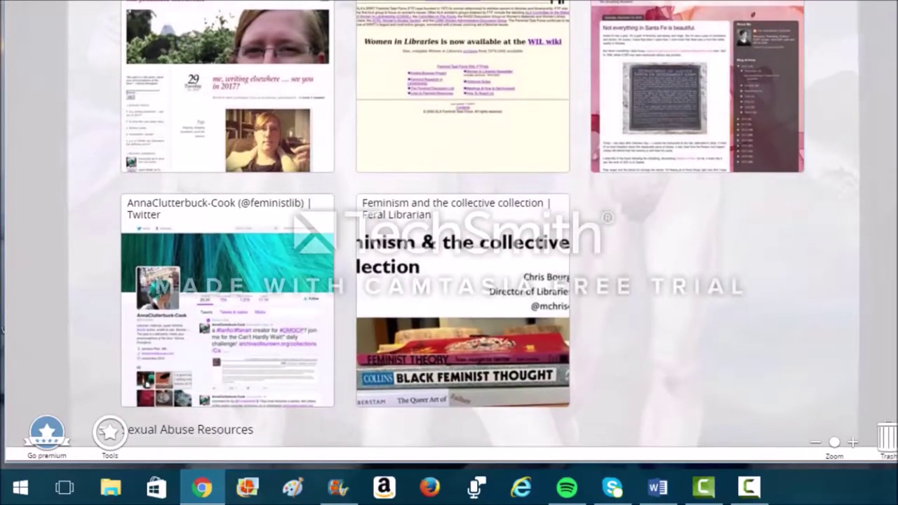
{"action": "scroll", "coordinate": [463, 225], "scroll_direction": "down", "scroll_amount": 2}
{"action": "scroll", "coordinate": [463, 224], "scroll_direction": "down", "scroll_amount": 3}
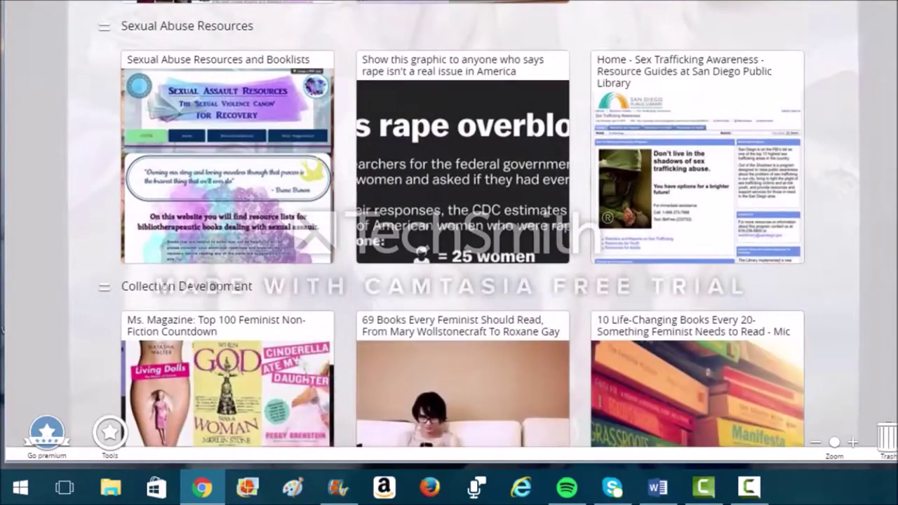
{"action": "scroll", "coordinate": [463, 225], "scroll_direction": "down", "scroll_amount": 2}
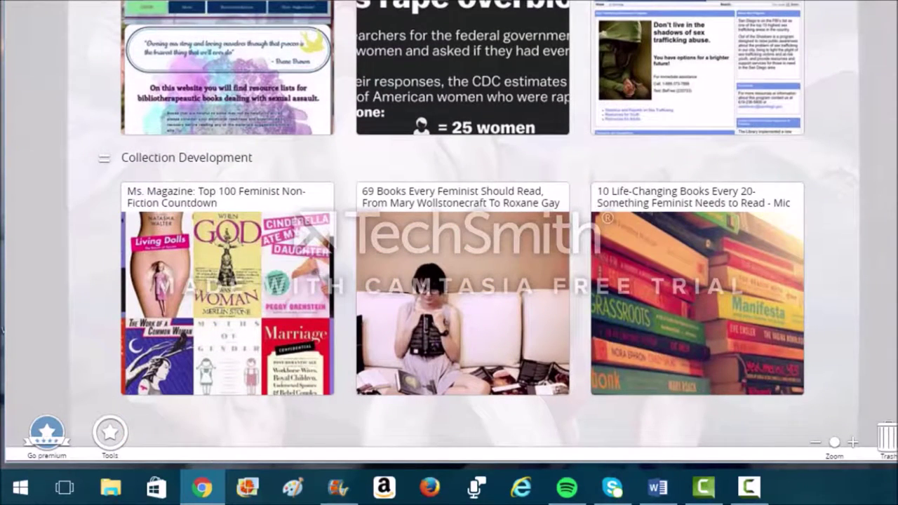
{"action": "scroll", "coordinate": [463, 225], "scroll_direction": "down", "scroll_amount": 1}
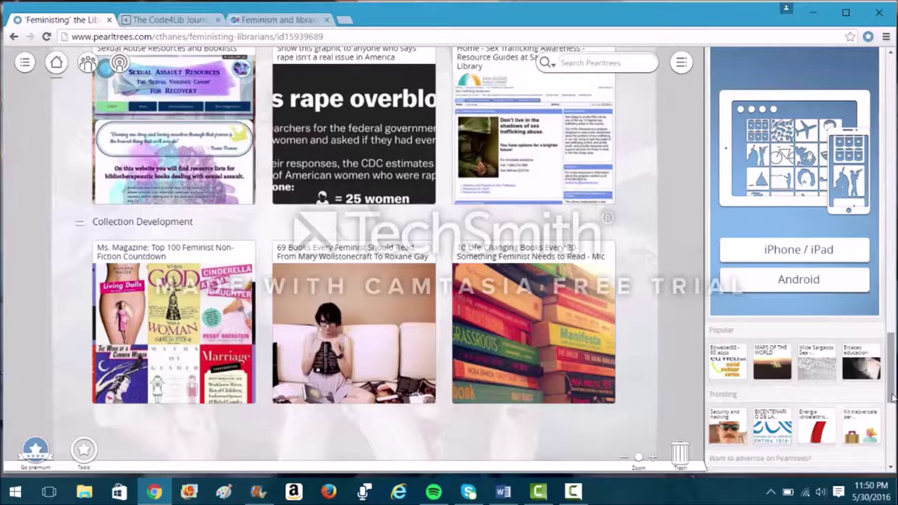
View the "San Diego Public Library Raises Sex Trafficking Awareness" article under Blog Posts and Podcasts, and close it
{"action": "left_click_drag", "start_coordinate": [893, 397], "coordinate": [864, 219]}
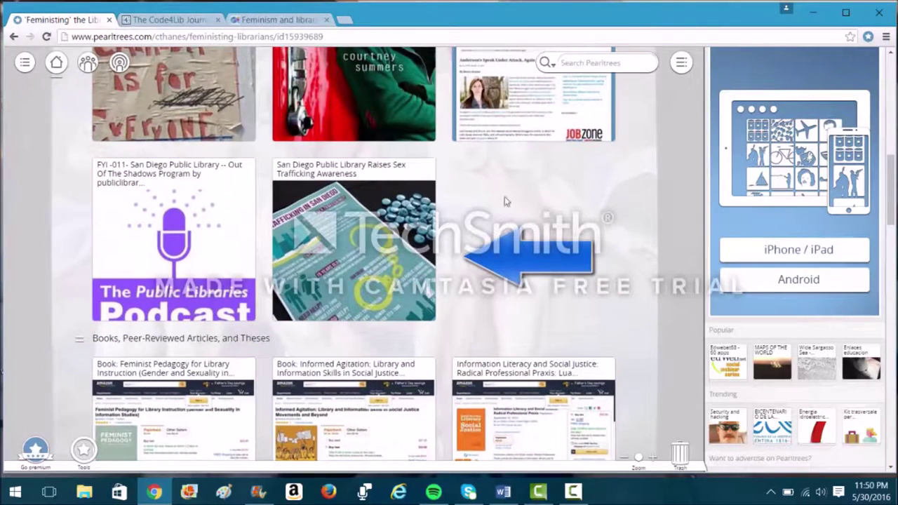
{"action": "left_click", "coordinate": [423, 223]}
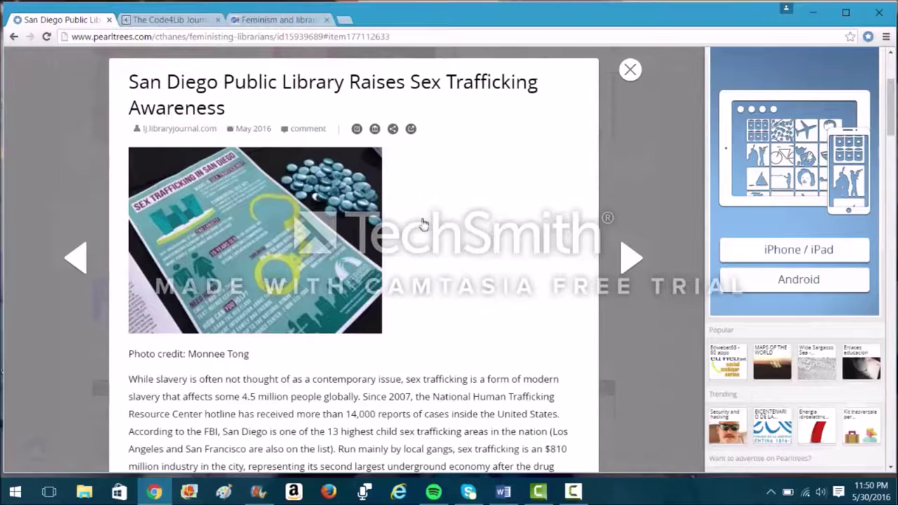
{"action": "left_click", "coordinate": [629, 71]}
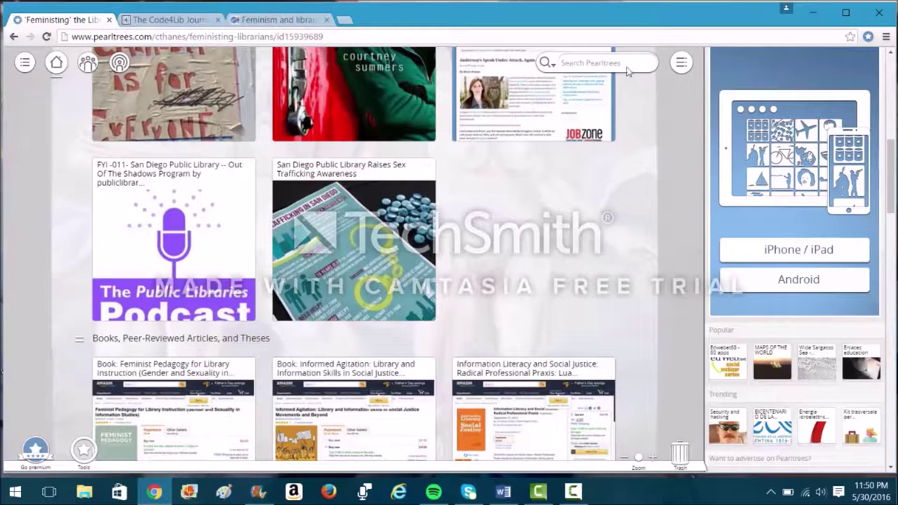
View the "Sexual Abuse Resources and Booklists" item in the Sexual Abuse Resources section and open its original website
{"action": "left_click_drag", "start_coordinate": [893, 155], "coordinate": [893, 316]}
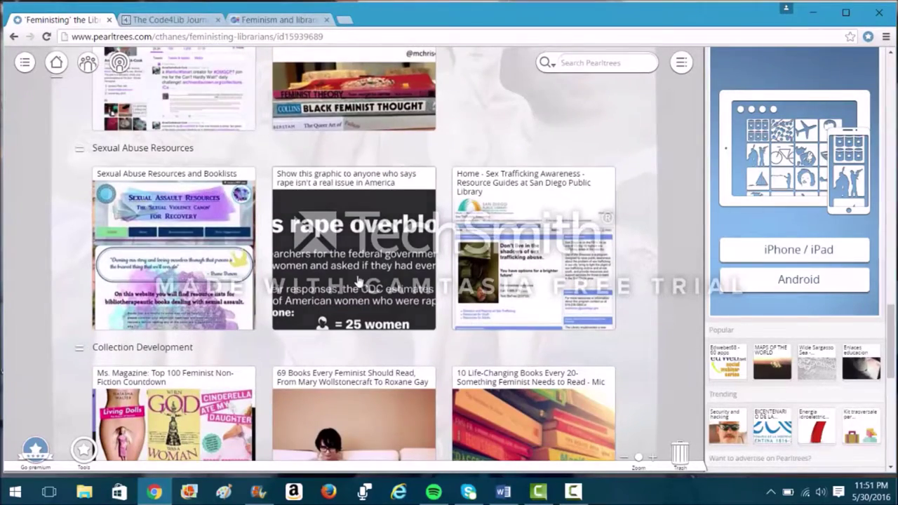
{"action": "left_click", "coordinate": [208, 270]}
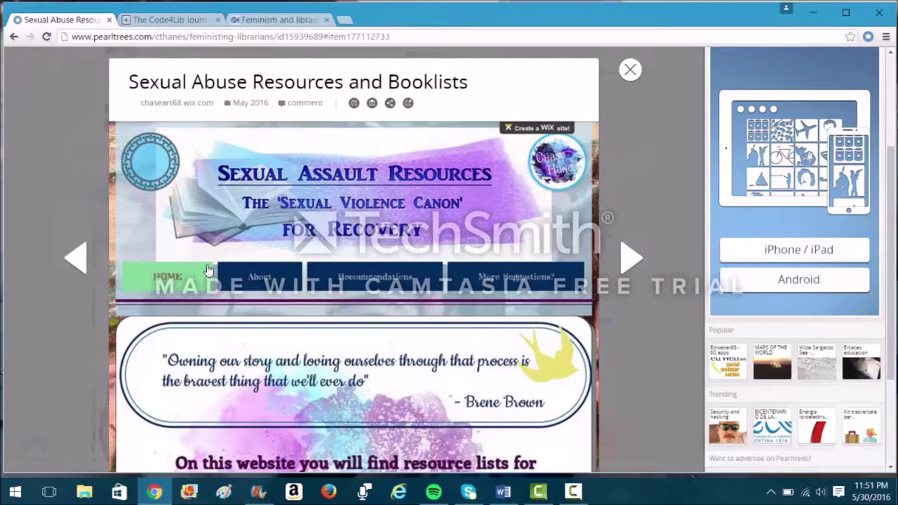
{"action": "left_click", "coordinate": [409, 103]}
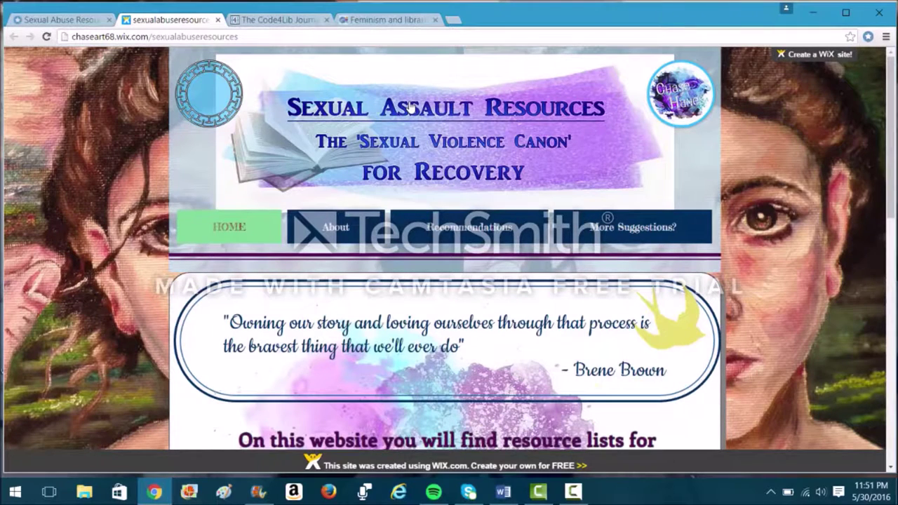
{"action": "mouse_move", "coordinate": [515, 235]}
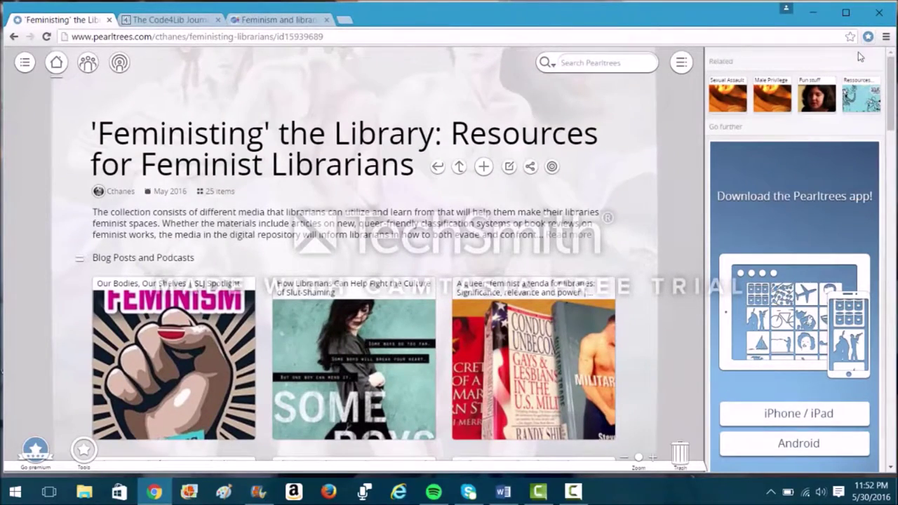
Add the Code4Lib article "Feminism and the Future of Library Discovery" to the 'Feministing' the Library collection and view it there
{"action": "left_click", "coordinate": [163, 21]}
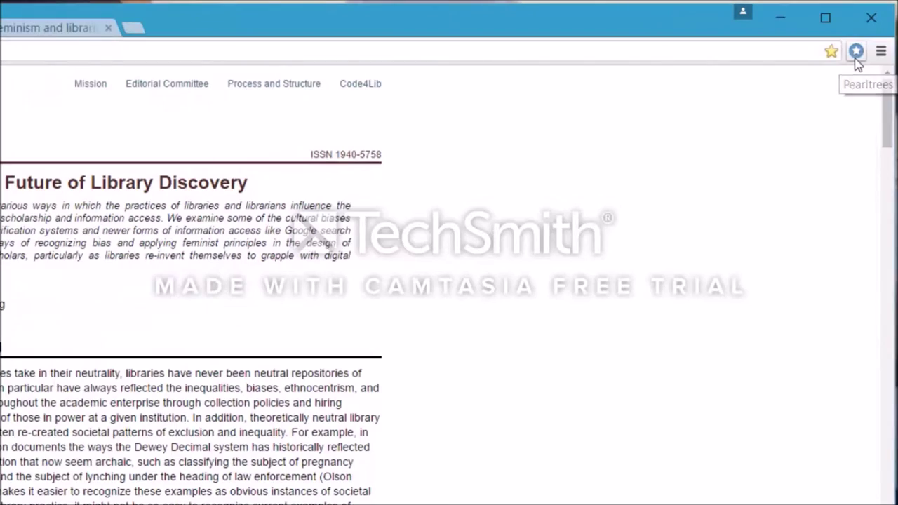
{"action": "left_click", "coordinate": [856, 52]}
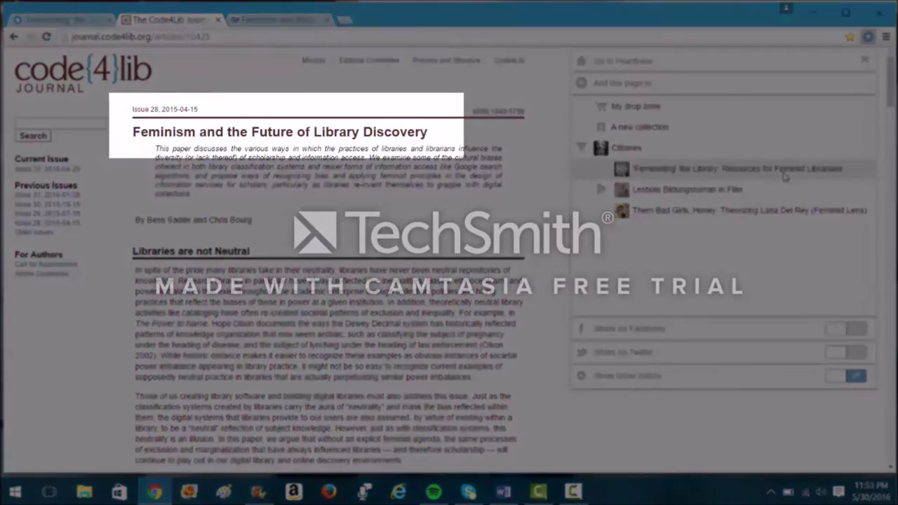
{"action": "left_click", "coordinate": [784, 175]}
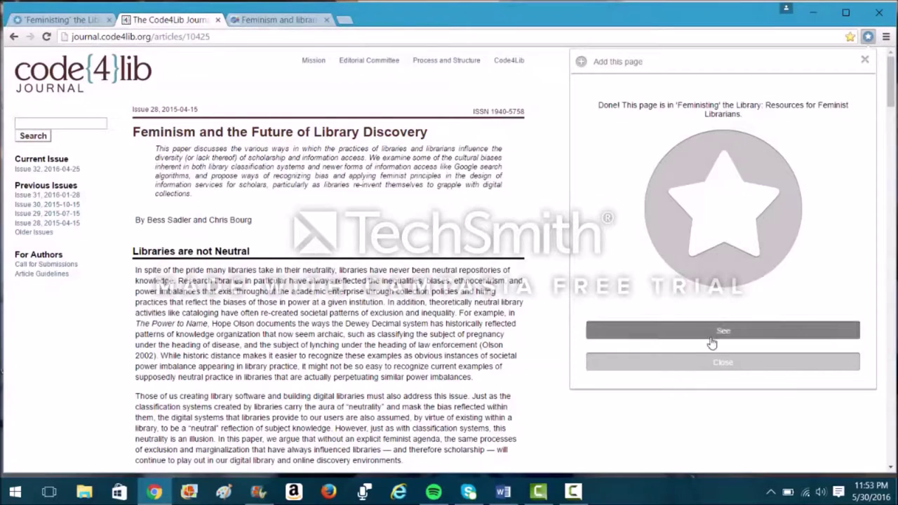
{"action": "left_click", "coordinate": [723, 330]}
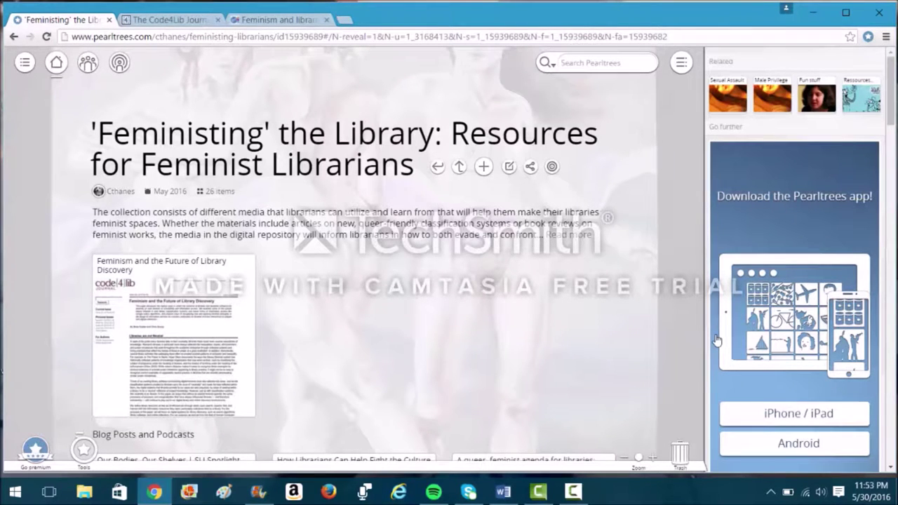
Add the "Feminism and libraries: Knowledge is our superpower" page to the 'Feministing' the Library collection and view it there
{"action": "left_click", "coordinate": [277, 20]}
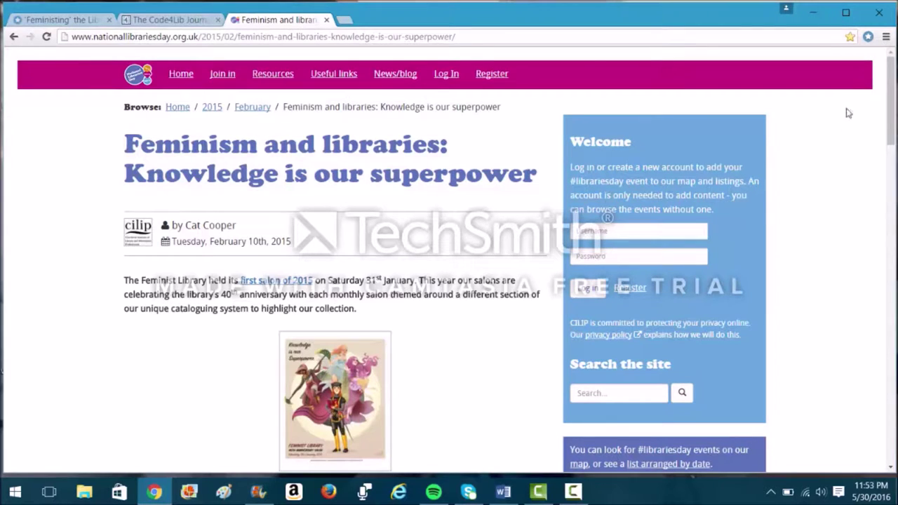
{"action": "left_click", "coordinate": [868, 37]}
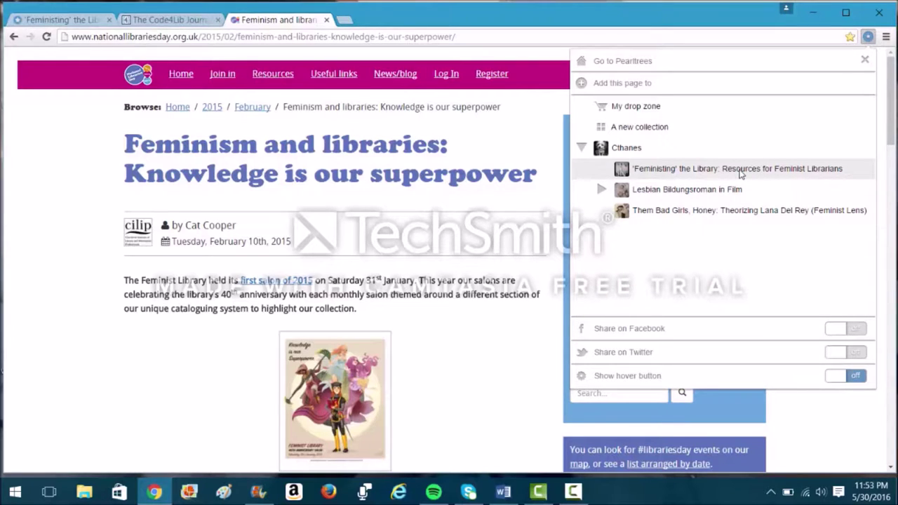
{"action": "left_click", "coordinate": [740, 174]}
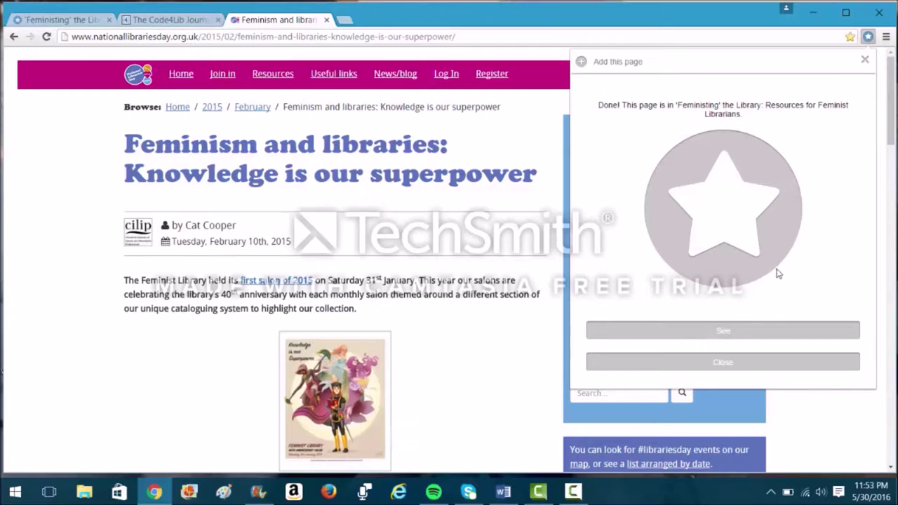
{"action": "left_click", "coordinate": [722, 337]}
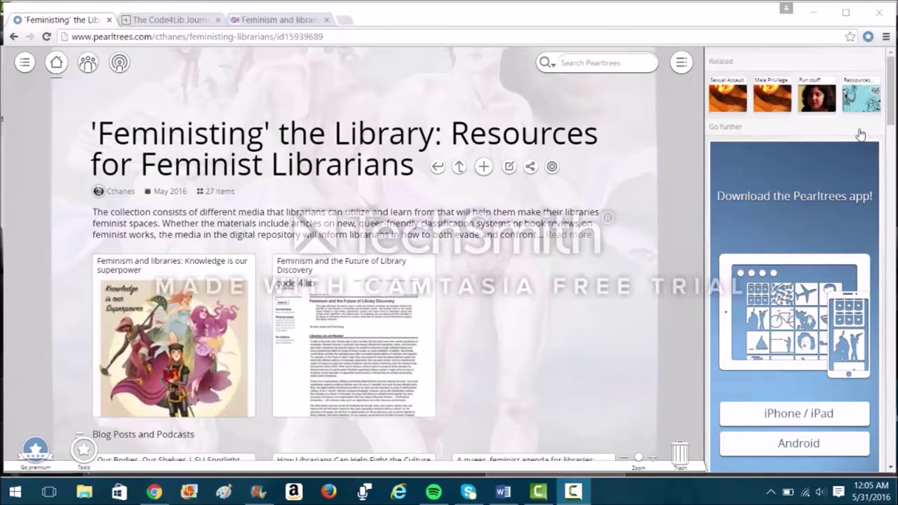
Move the "Feminism and the Future of Library Discovery" item out of the collection grid into the drop zone
{"action": "scroll", "coordinate": [421, 246], "scroll_direction": "down", "scroll_amount": 3}
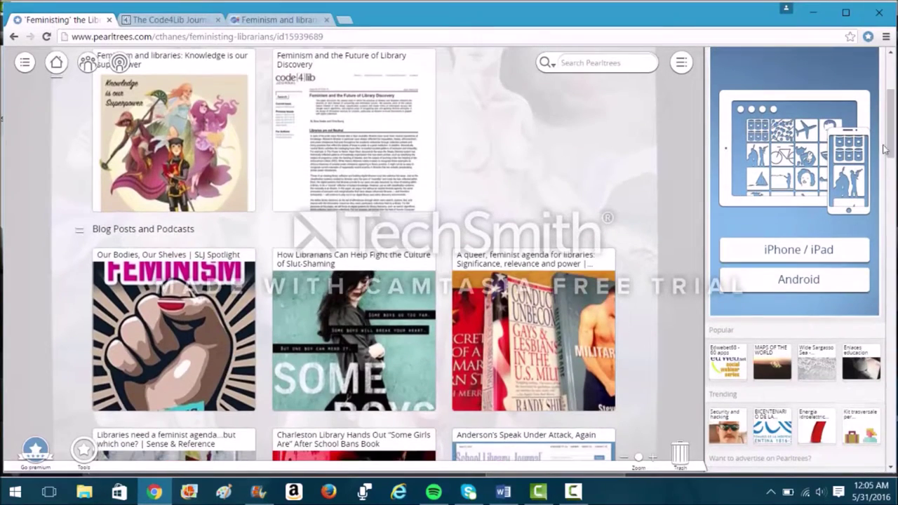
{"action": "mouse_move", "coordinate": [342, 144]}
{"action": "left_mouse_down"}
{"action": "mouse_move", "coordinate": [375, 320]}
{"action": "mouse_move", "coordinate": [329, 144]}
{"action": "mouse_move", "coordinate": [325, 245]}
{"action": "left_mouse_up"}
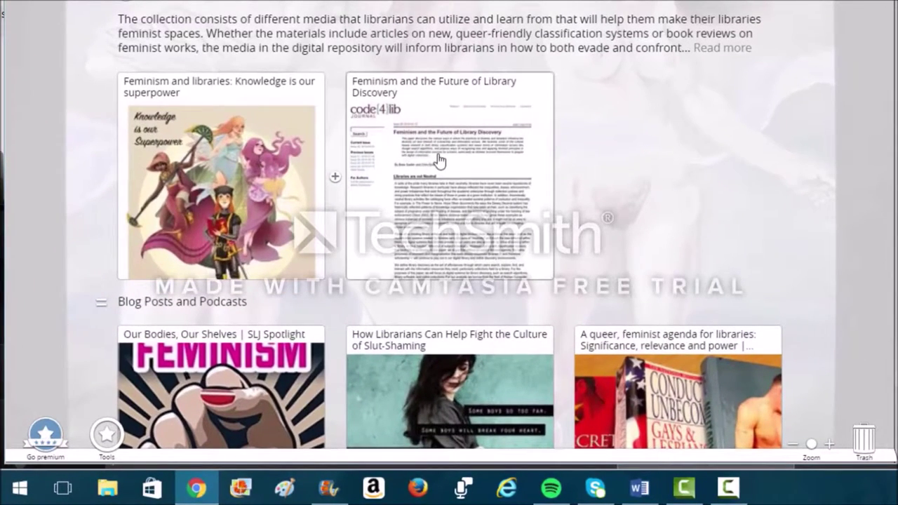
{"action": "left_click_drag", "start_coordinate": [439, 160], "coordinate": [156, 438]}
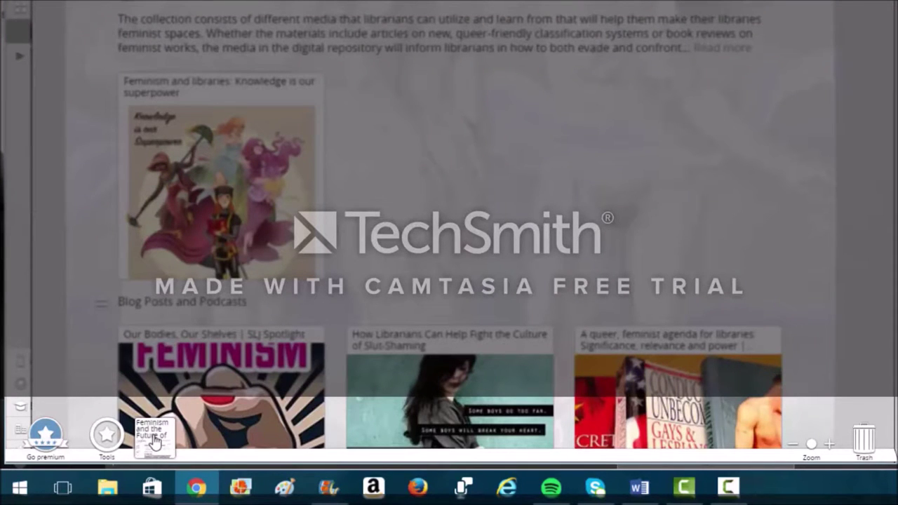
{"action": "left_click_drag", "start_coordinate": [154, 441], "coordinate": [155, 438]}
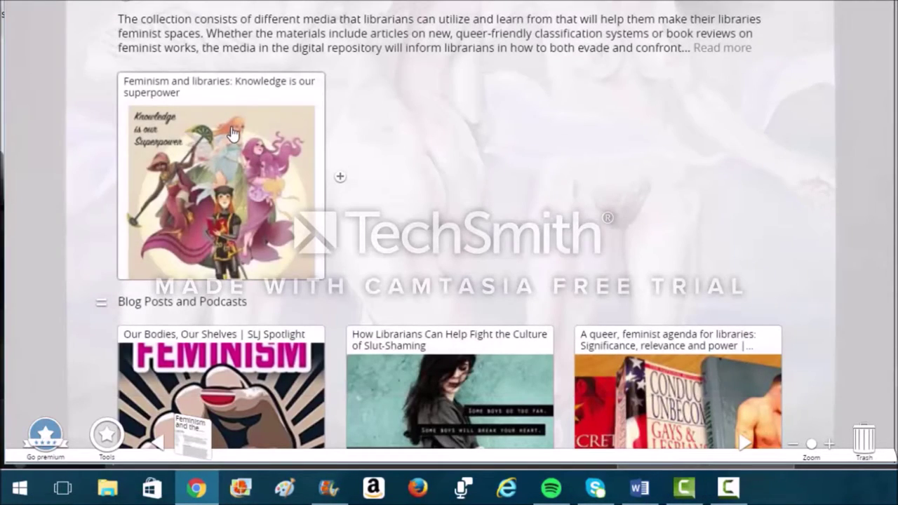
Move the "Feminism and libraries: Knowledge is our superpower" item into the drop zone beside the Code4Lib article
{"action": "left_click_drag", "start_coordinate": [233, 134], "coordinate": [240, 437]}
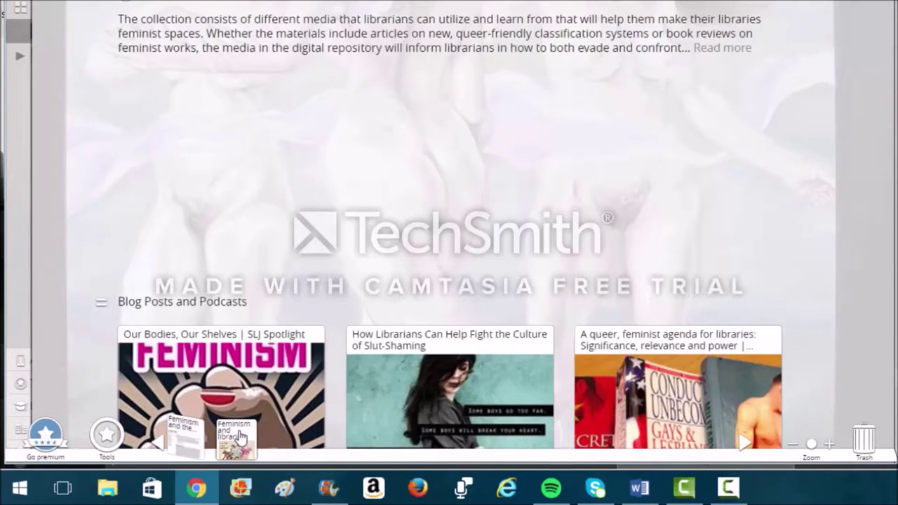
{"action": "left_click_drag", "start_coordinate": [240, 437], "coordinate": [236, 433]}
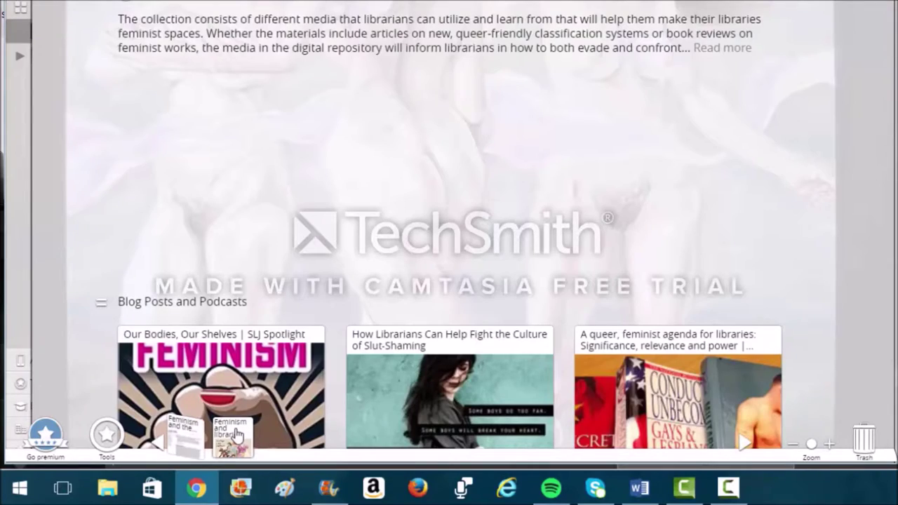
{"action": "left_click_drag", "start_coordinate": [236, 433], "coordinate": [235, 435]}
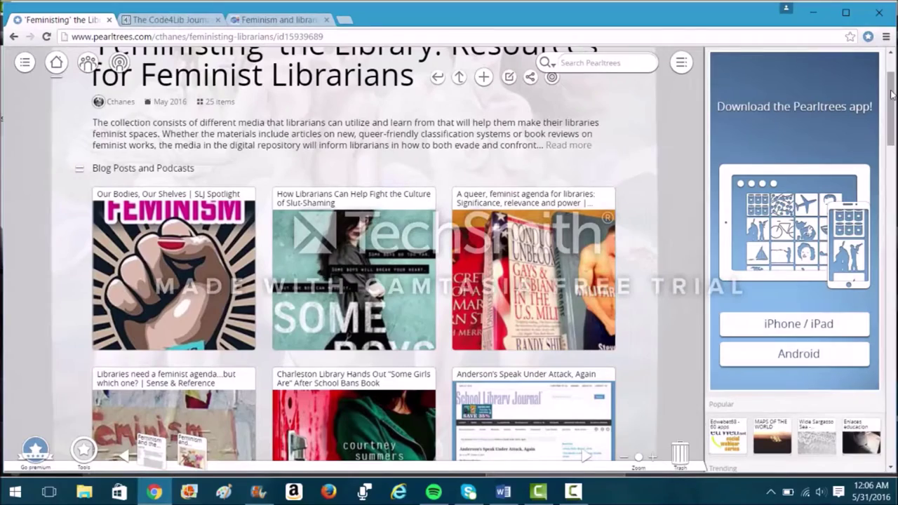
Move "Feminism and the Future of Library Discovery" from the drop zone into "Books, Peer-Reviewed Articles, and Theses", just before the disability studies thesis
{"action": "scroll", "coordinate": [891, 95], "scroll_direction": "down", "scroll_amount": 7}
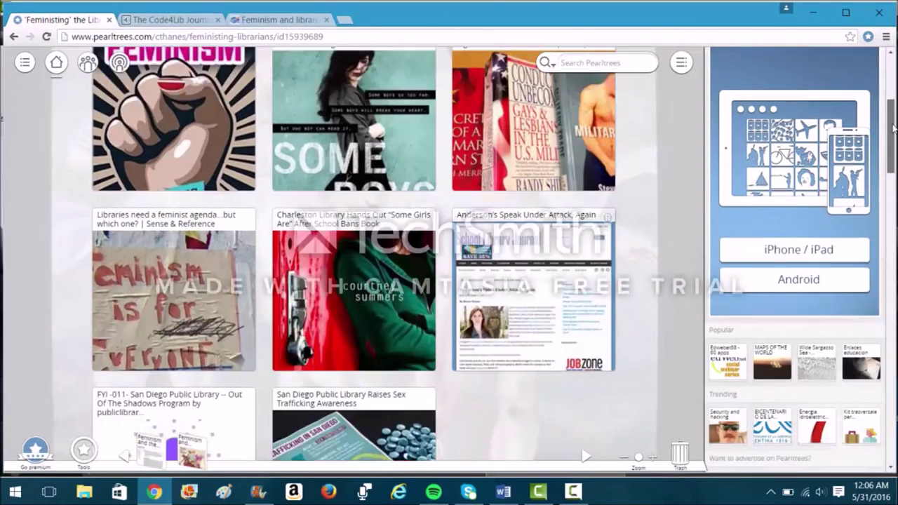
{"action": "scroll", "coordinate": [891, 94], "scroll_direction": "down", "scroll_amount": 6}
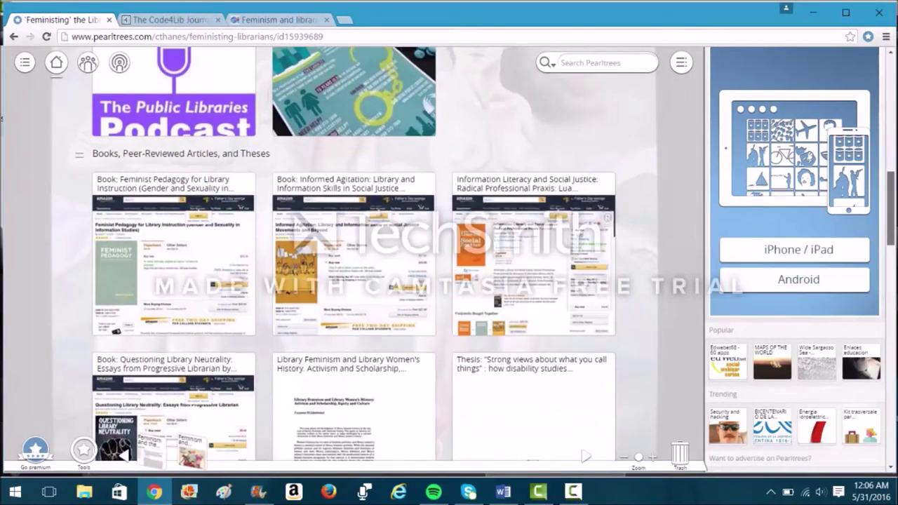
{"action": "scroll", "coordinate": [449, 252], "scroll_direction": "down", "scroll_amount": 2}
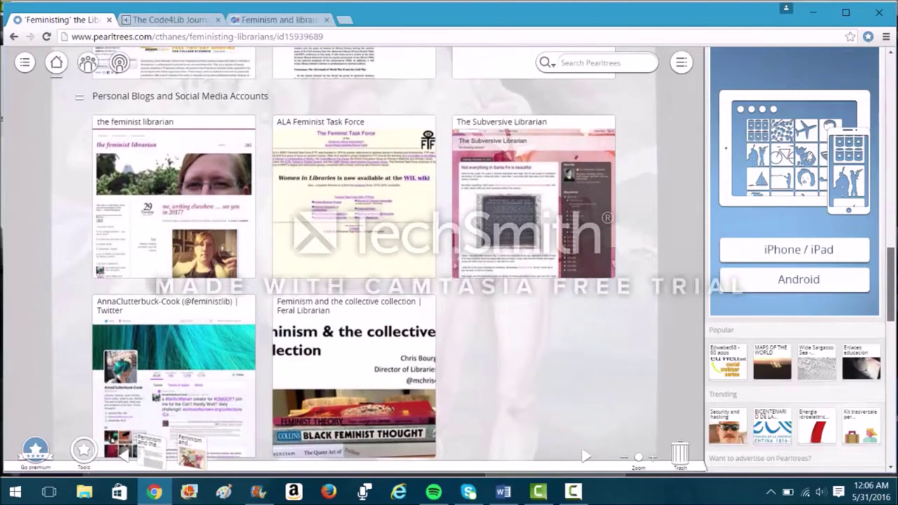
{"action": "scroll", "coordinate": [886, 222], "scroll_direction": "up", "scroll_amount": 4}
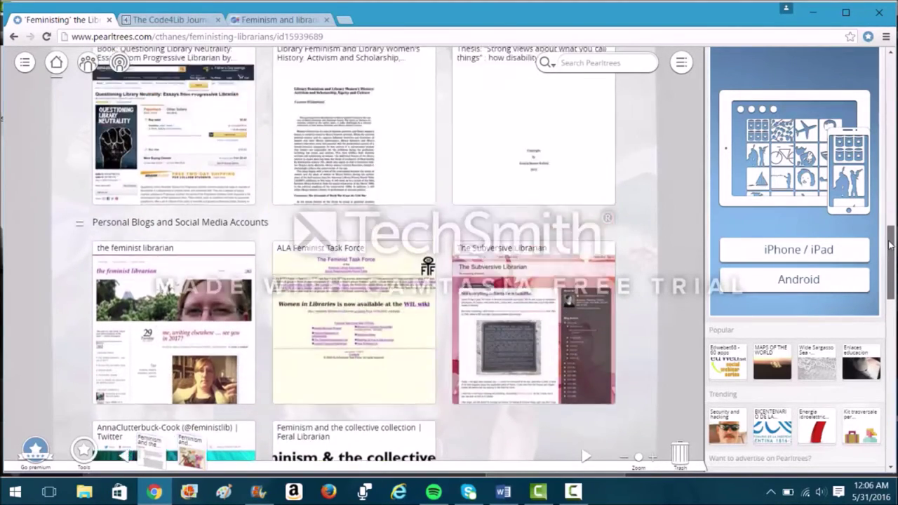
{"action": "scroll", "coordinate": [886, 222], "scroll_direction": "up", "scroll_amount": 1}
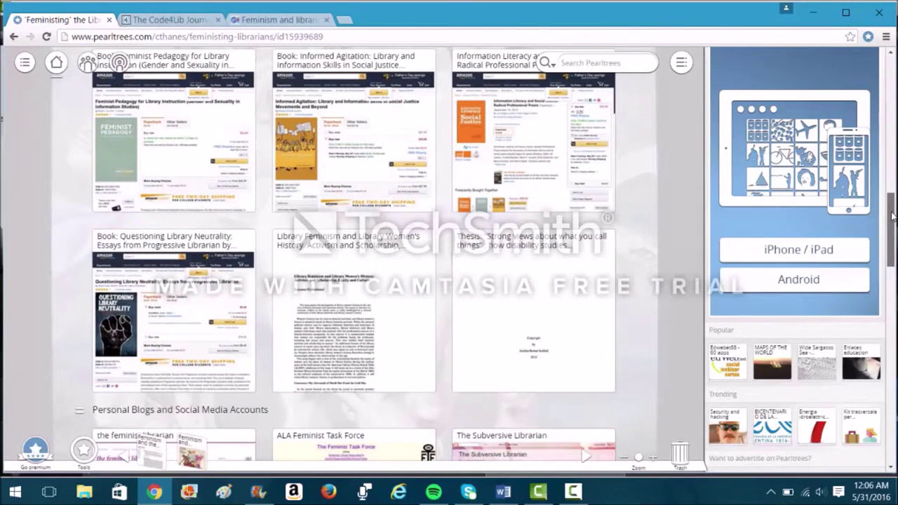
{"action": "left_click_drag", "start_coordinate": [893, 216], "coordinate": [891, 204]}
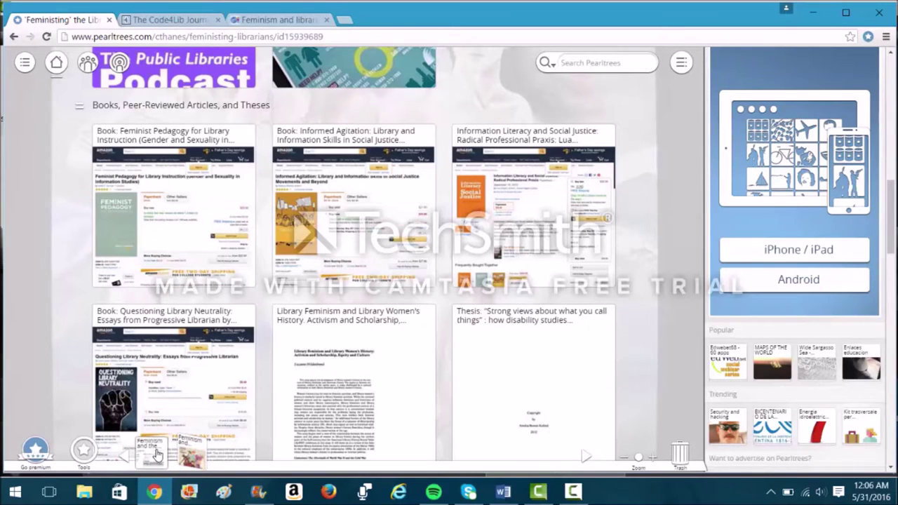
{"action": "left_click_drag", "start_coordinate": [153, 459], "coordinate": [380, 316]}
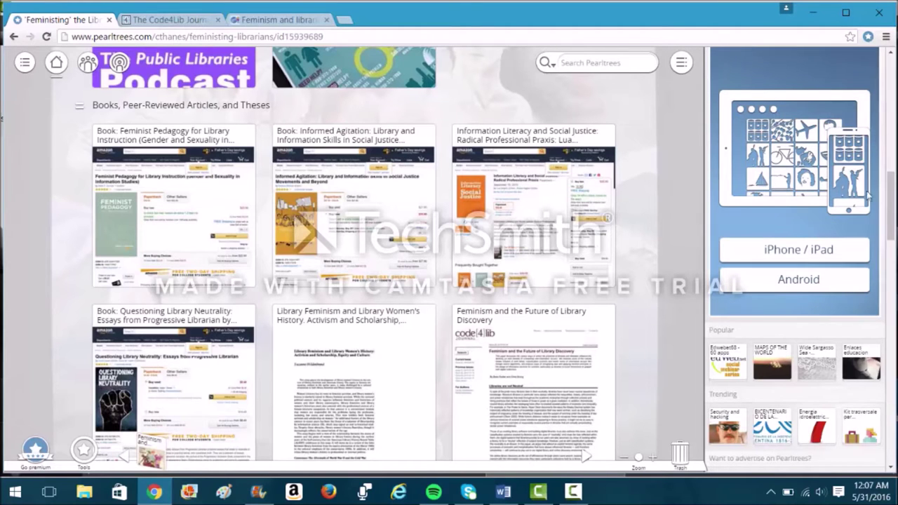
Move the "Feminism and libraries" item from the drop zone to the end of "Blog Posts and Podcasts", after the San Diego Public Library item
{"action": "left_click_drag", "start_coordinate": [892, 208], "coordinate": [892, 151]}
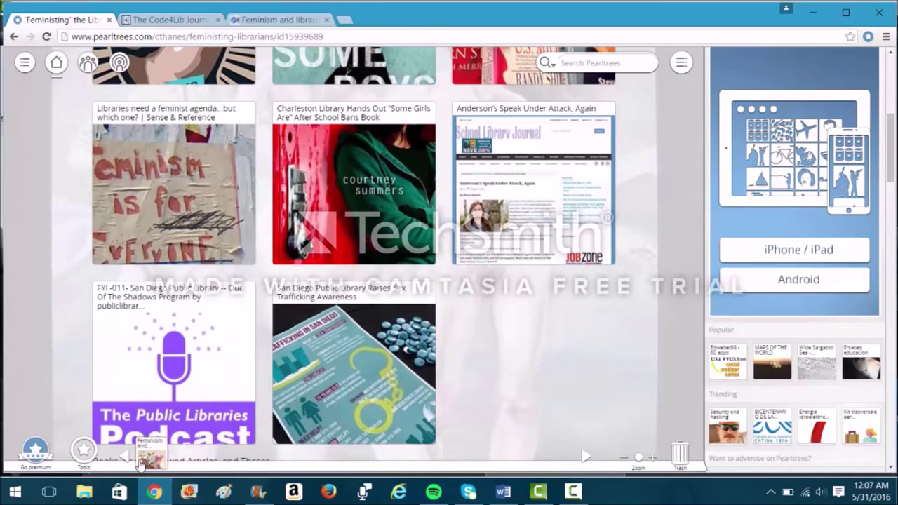
{"action": "left_click_drag", "start_coordinate": [893, 148], "coordinate": [891, 126]}
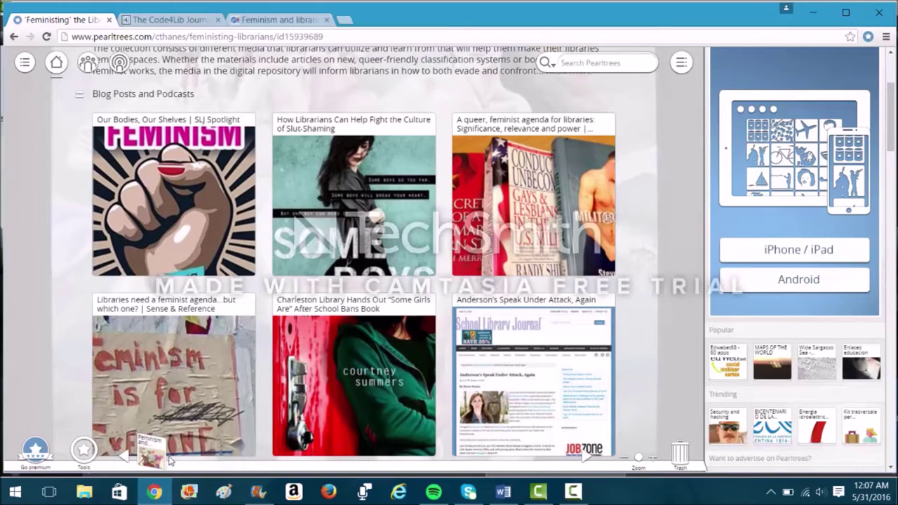
{"action": "left_click_drag", "start_coordinate": [892, 135], "coordinate": [893, 164]}
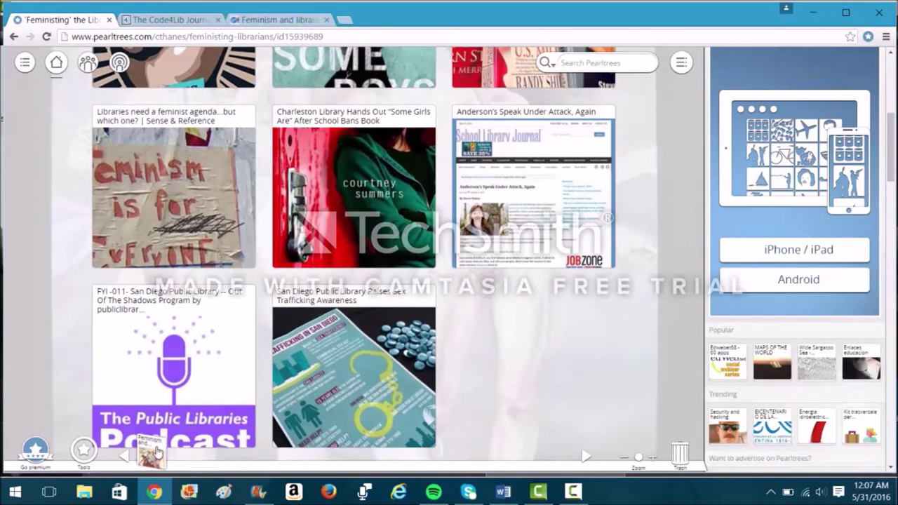
{"action": "left_click_drag", "start_coordinate": [155, 453], "coordinate": [465, 311]}
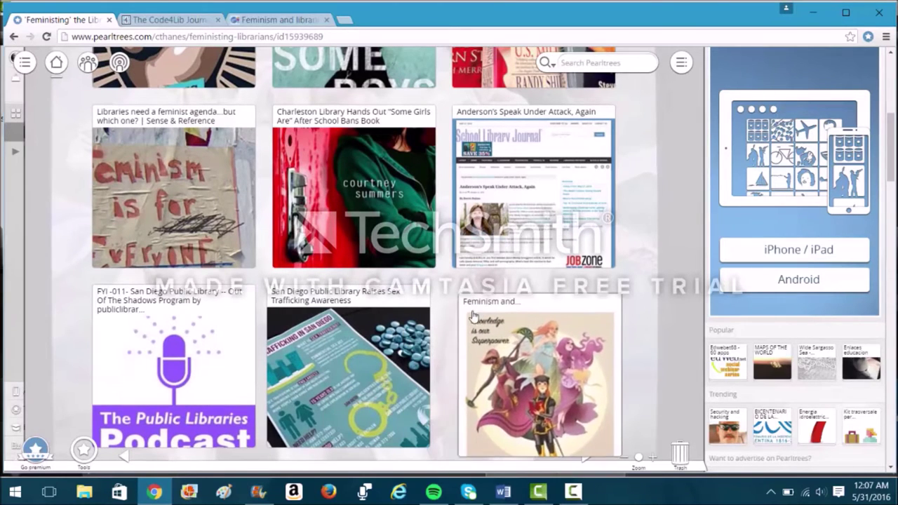